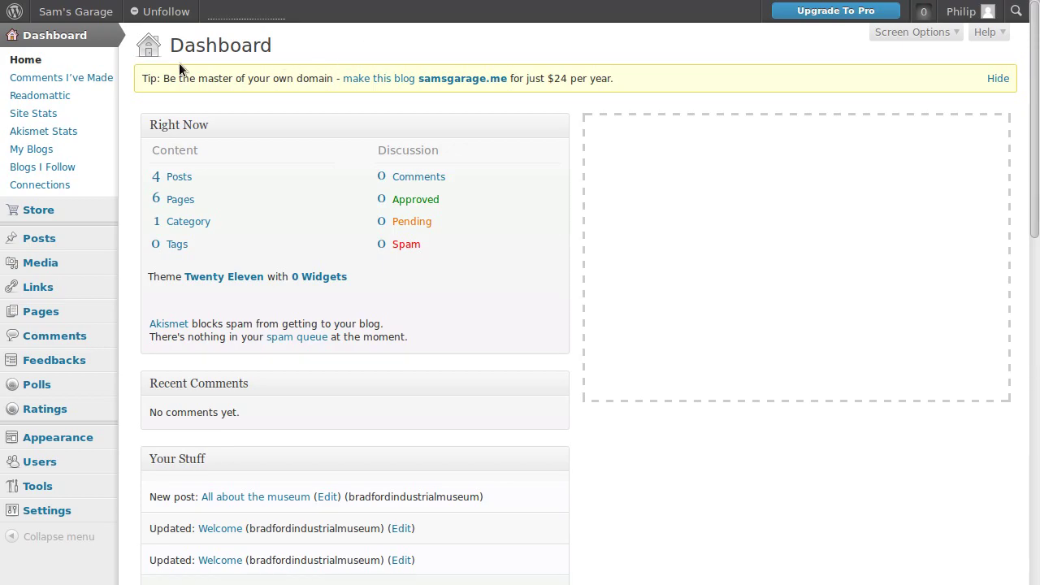
Open the Sam's Garage front page in a new tab from the admin bar
right_click(106, 13)
click(195, 23)
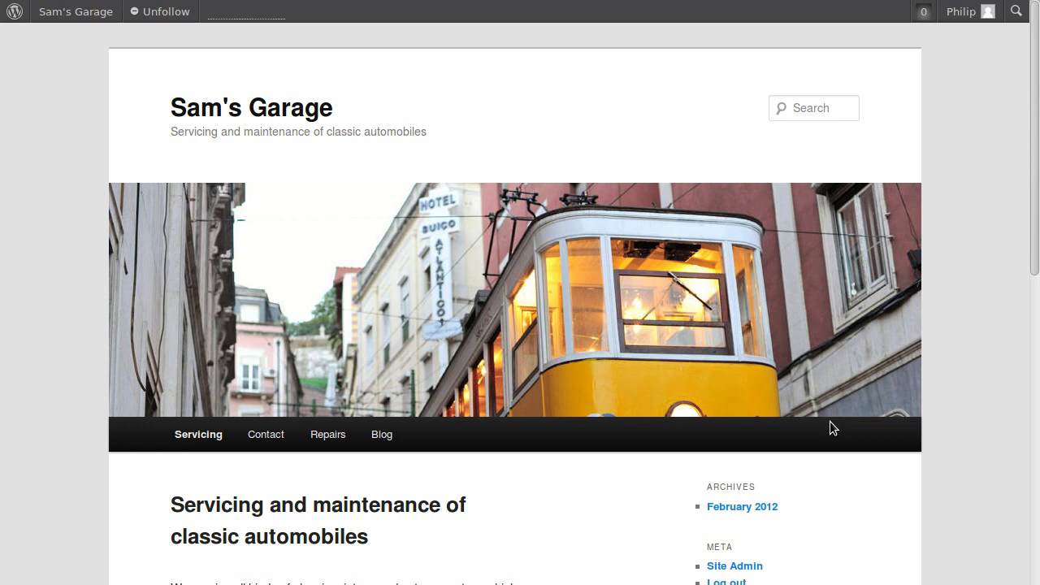
Return to the Dashboard and open the Appearance > Header settings
click(76, 12)
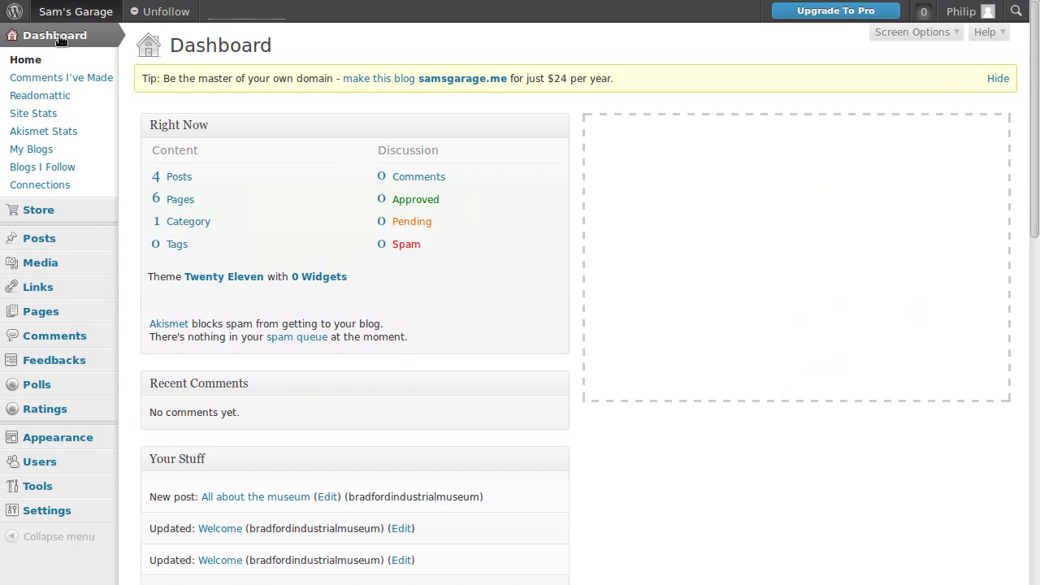
mouse_move(78, 244)
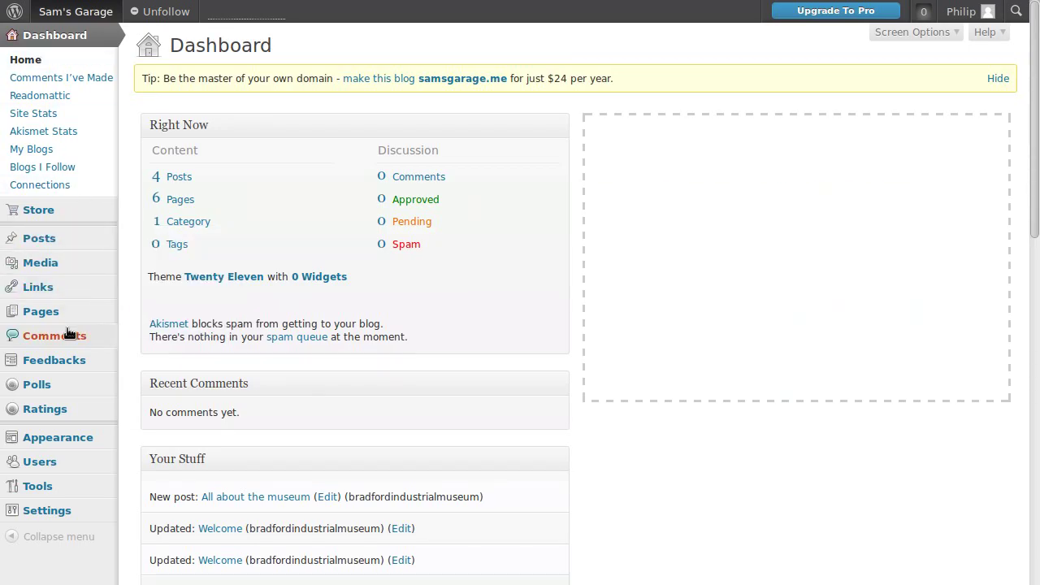
mouse_move(33, 437)
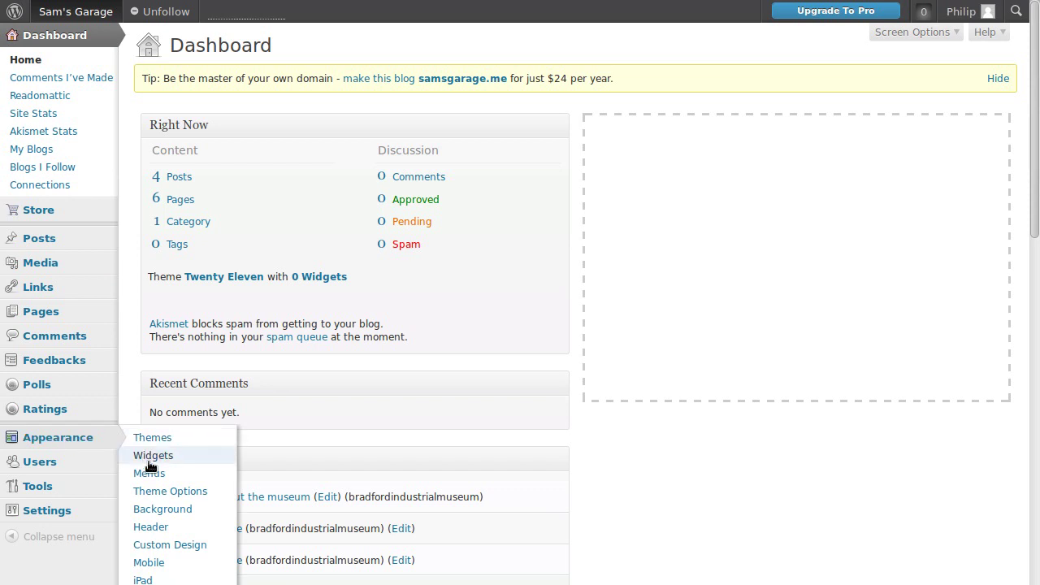
click(159, 529)
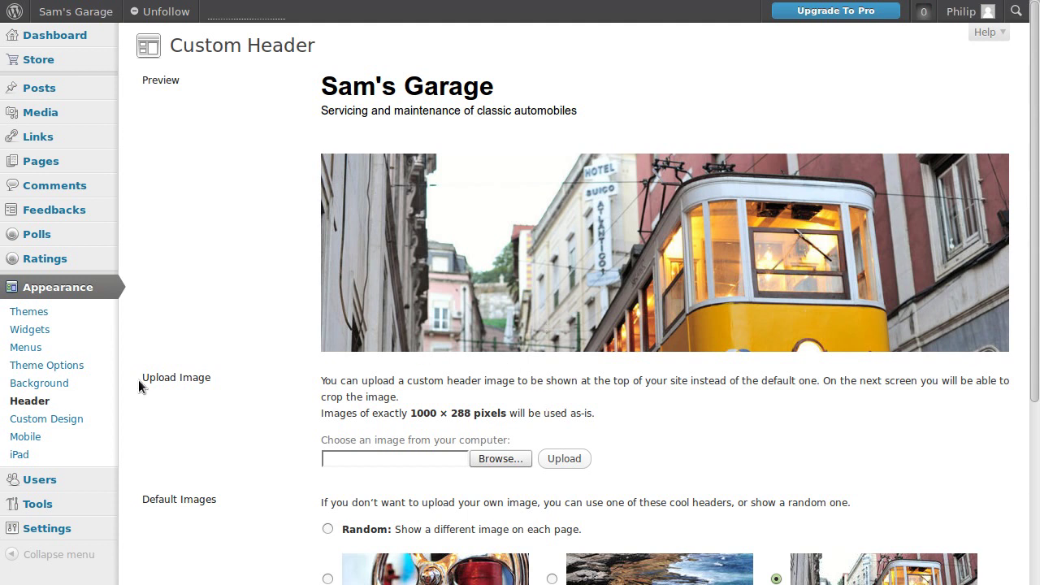
Highlight the Upload Image section and the required 1000 × 288 pixel image size
drag(139, 380, 209, 381)
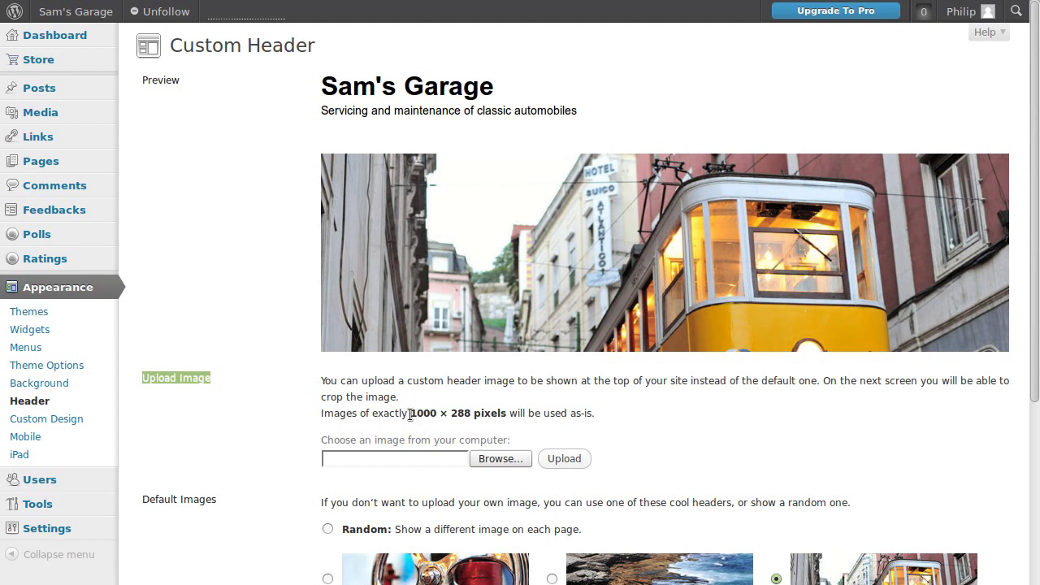
drag(409, 413, 470, 412)
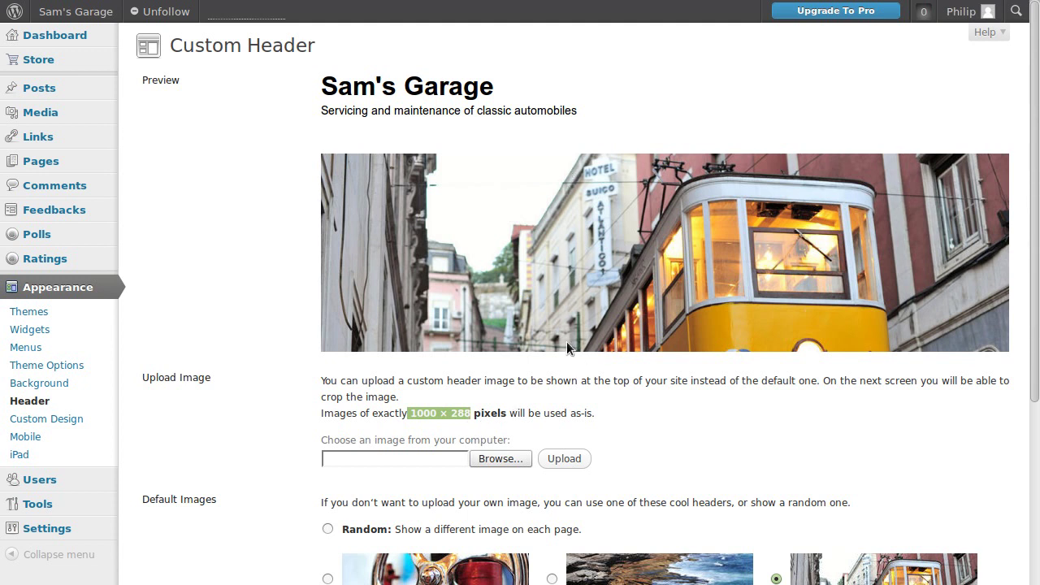
click(620, 418)
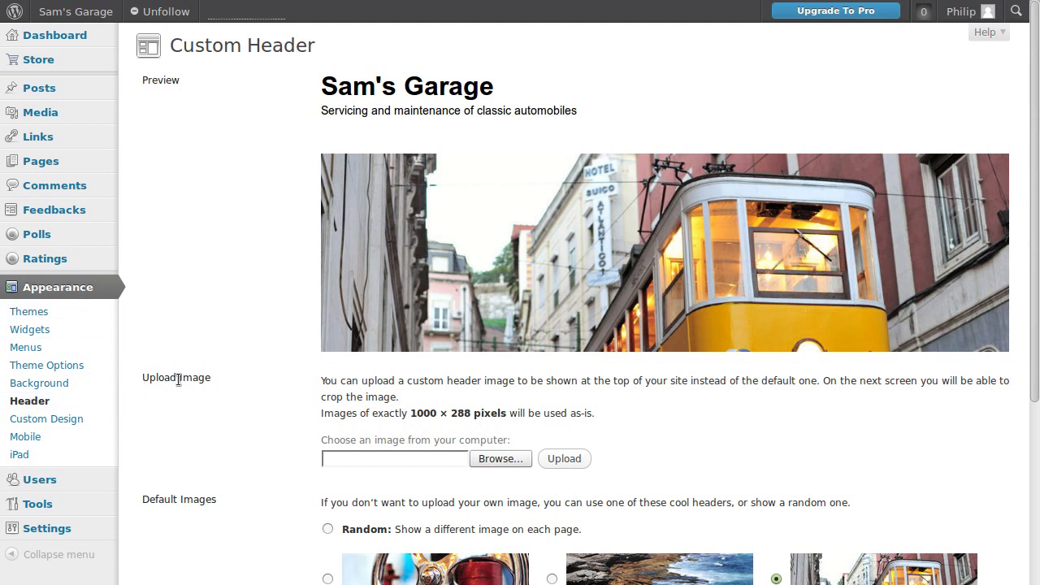
Upload bike-header.jpg from the computer as the header and save the Custom Header changes
click(497, 458)
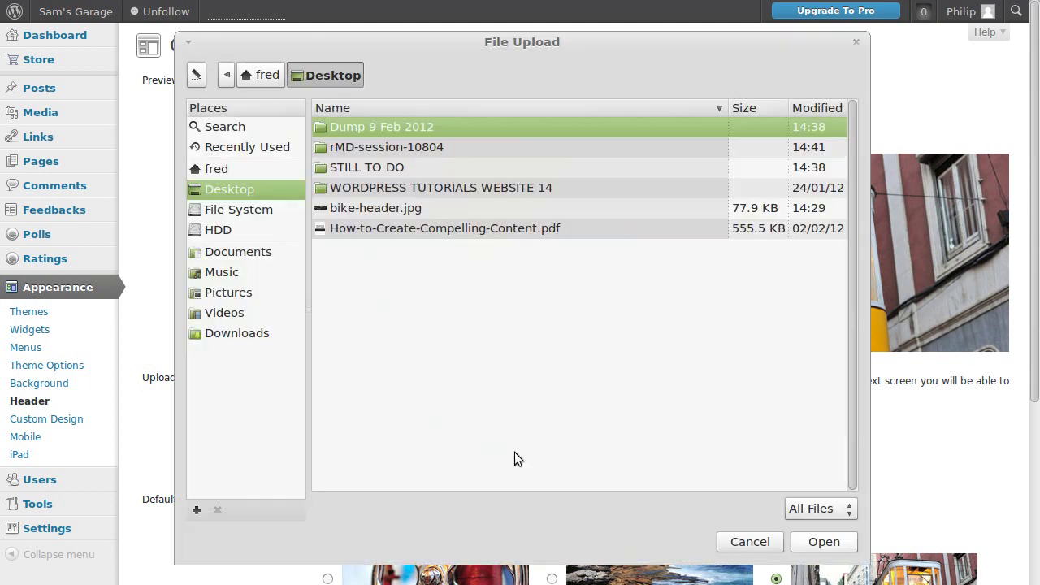
click(347, 212)
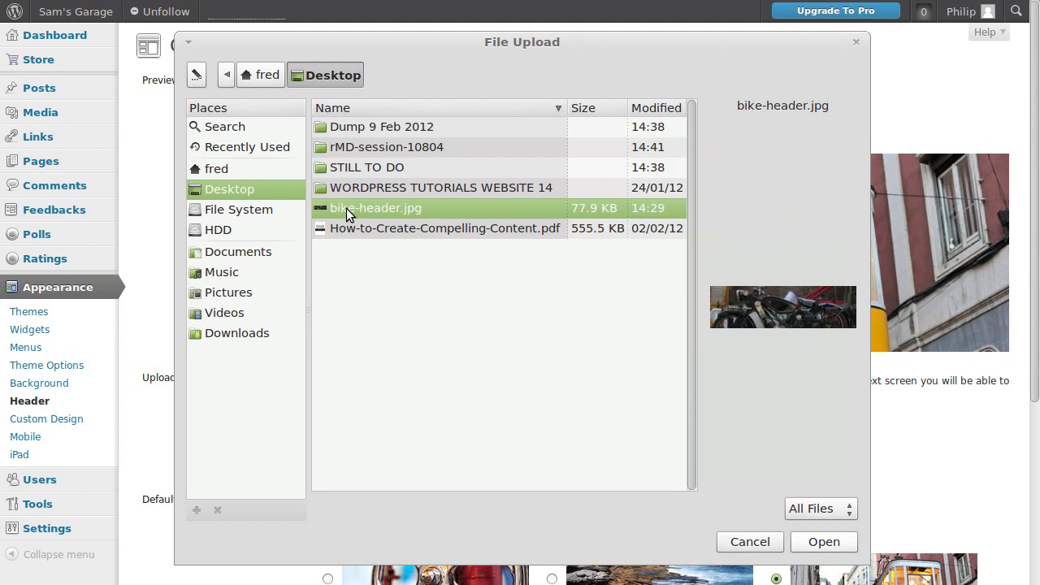
click(824, 541)
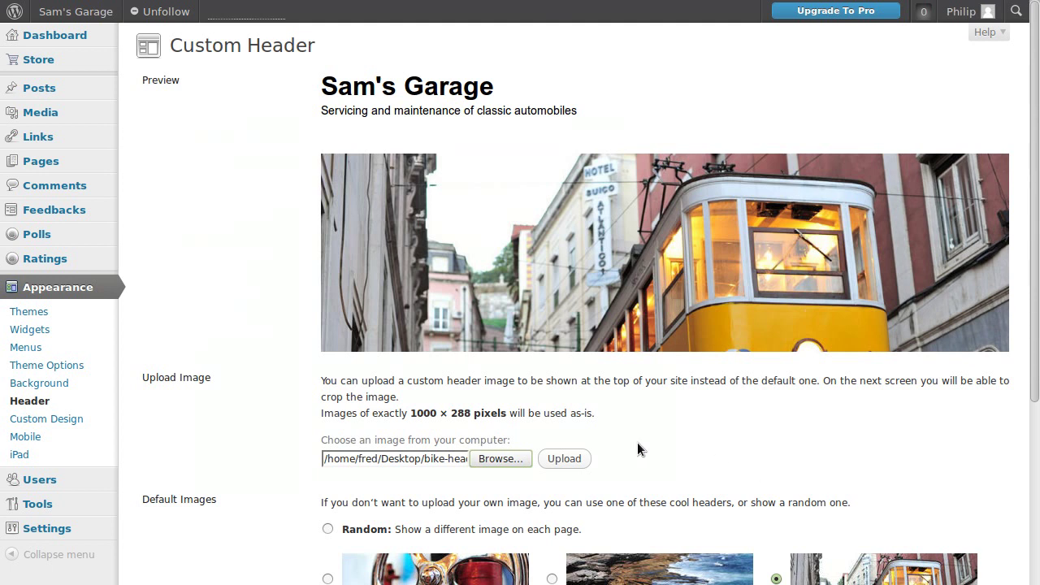
click(575, 458)
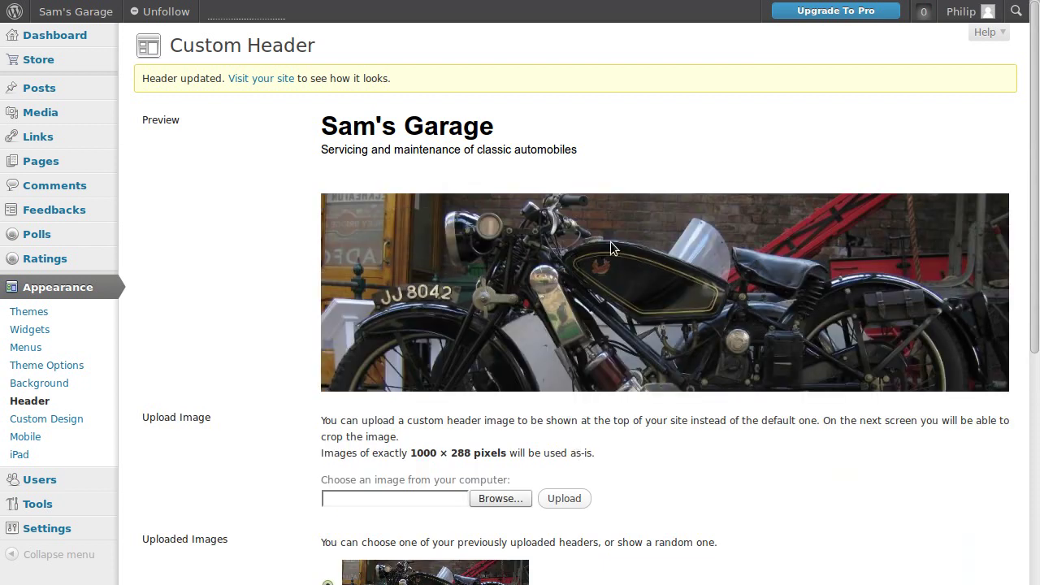
scroll(654, 298, down, 12)
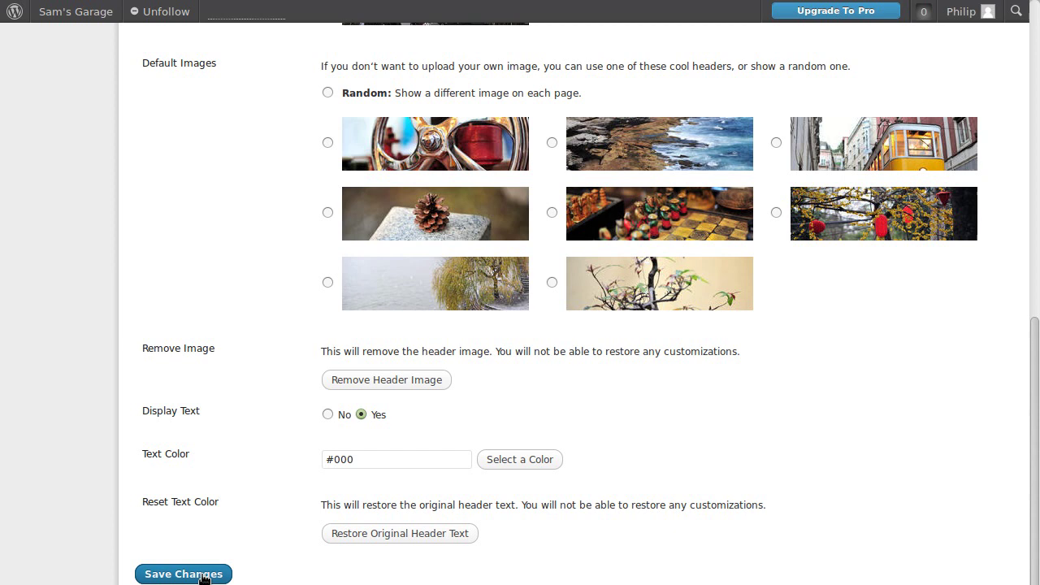
click(203, 575)
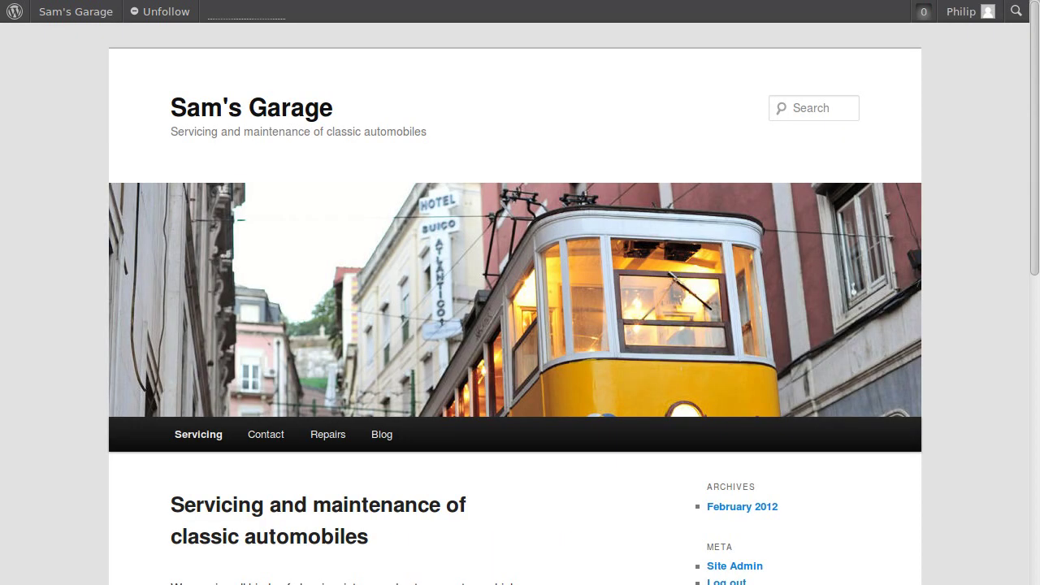
Reload the live site and check the header on the Contact, Repairs and Servicing pages
click(276, 114)
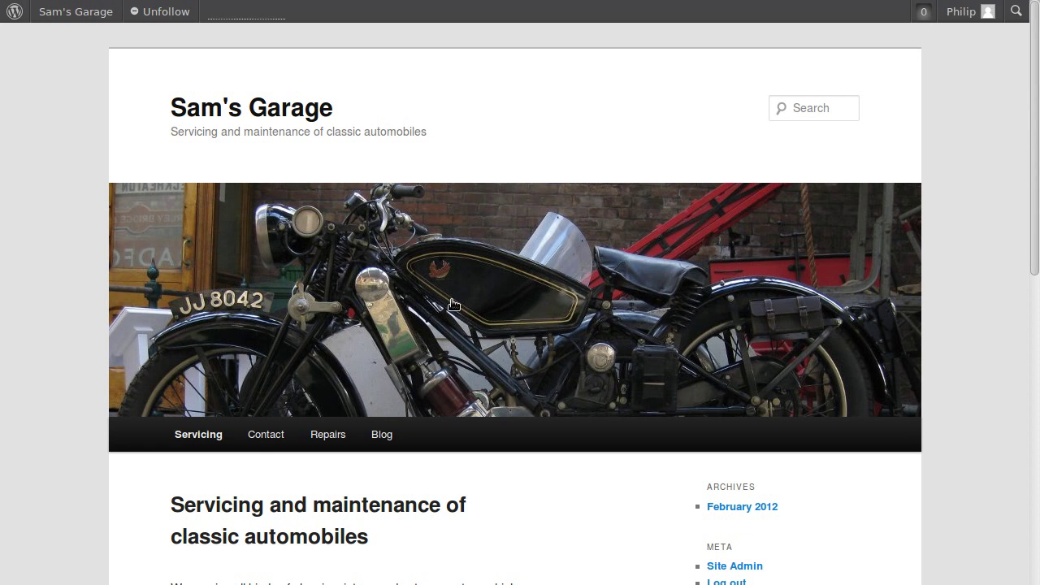
click(278, 432)
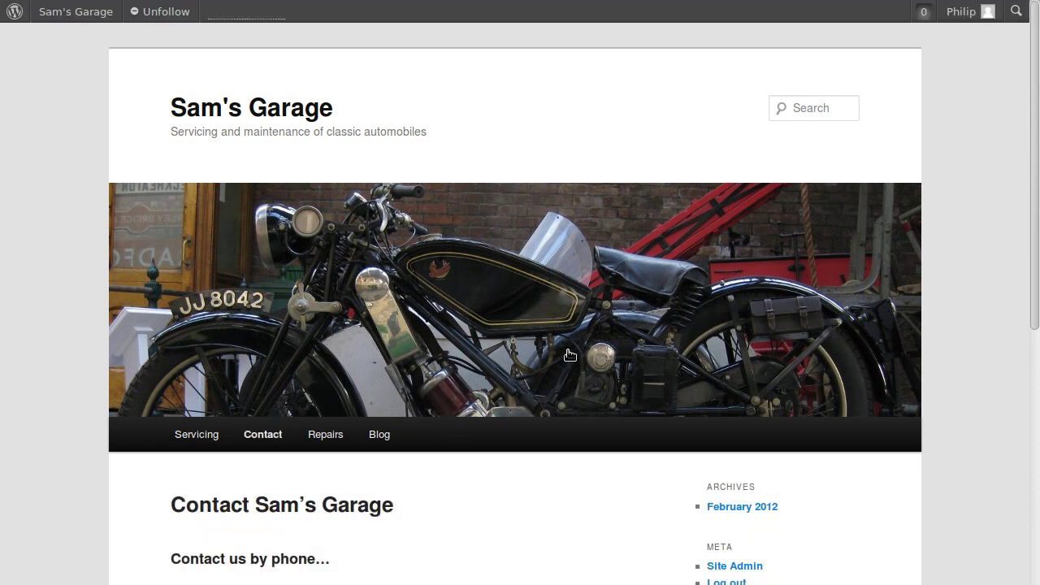
click(324, 443)
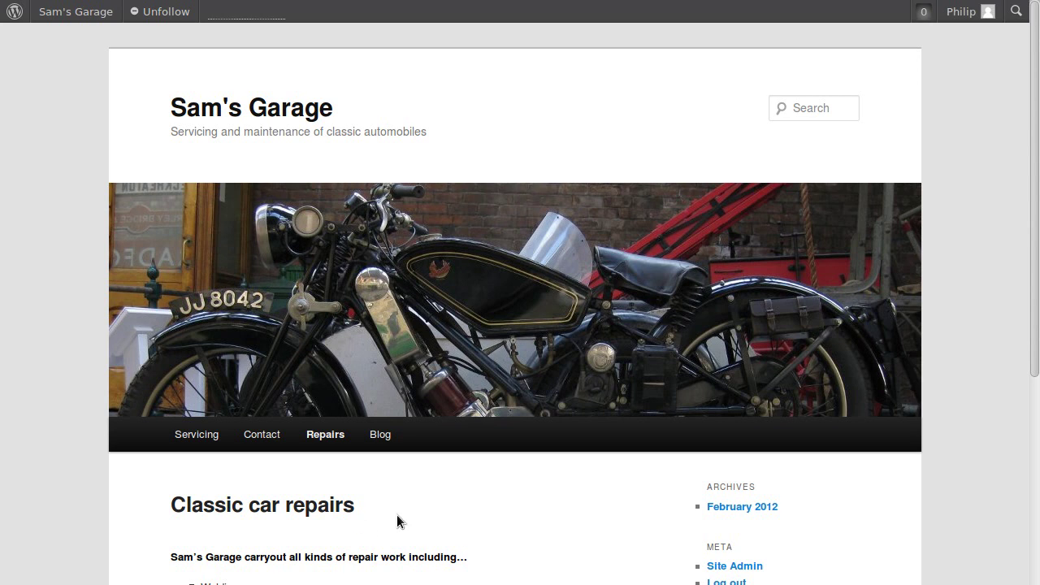
click(208, 436)
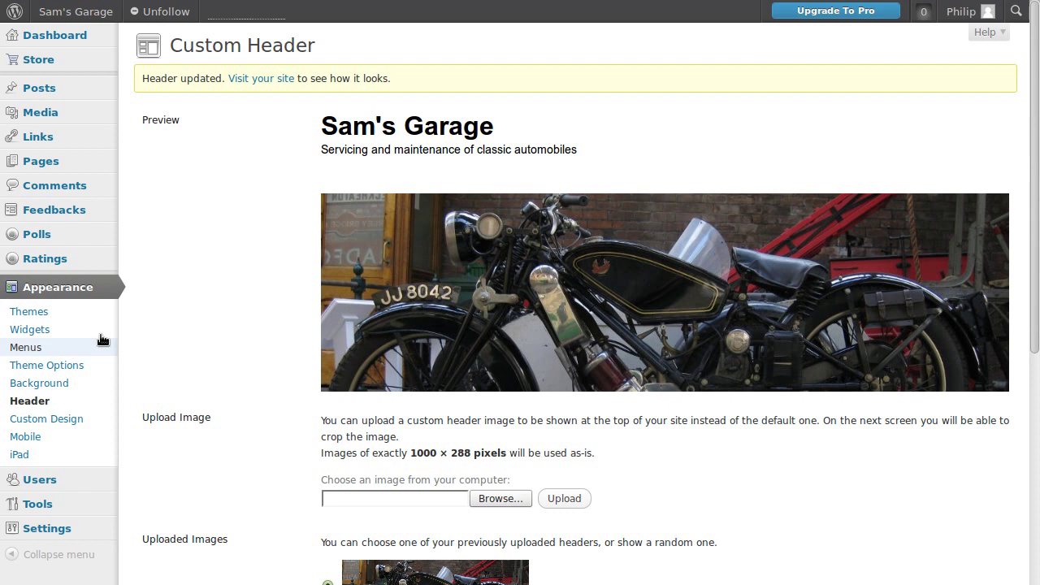
Remove the header image and save the Custom Header settings
scroll(301, 244, down, 10)
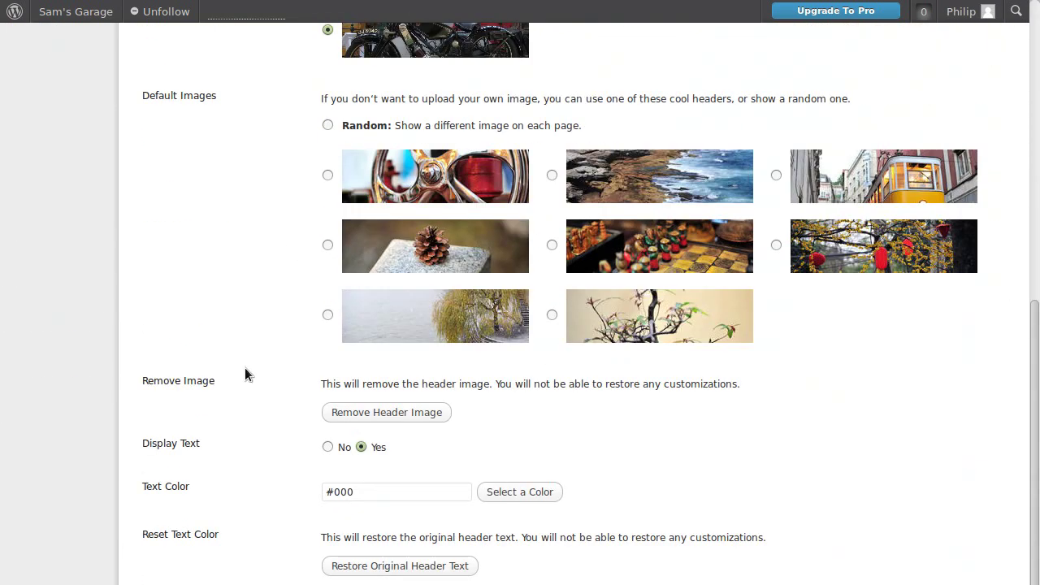
click(362, 412)
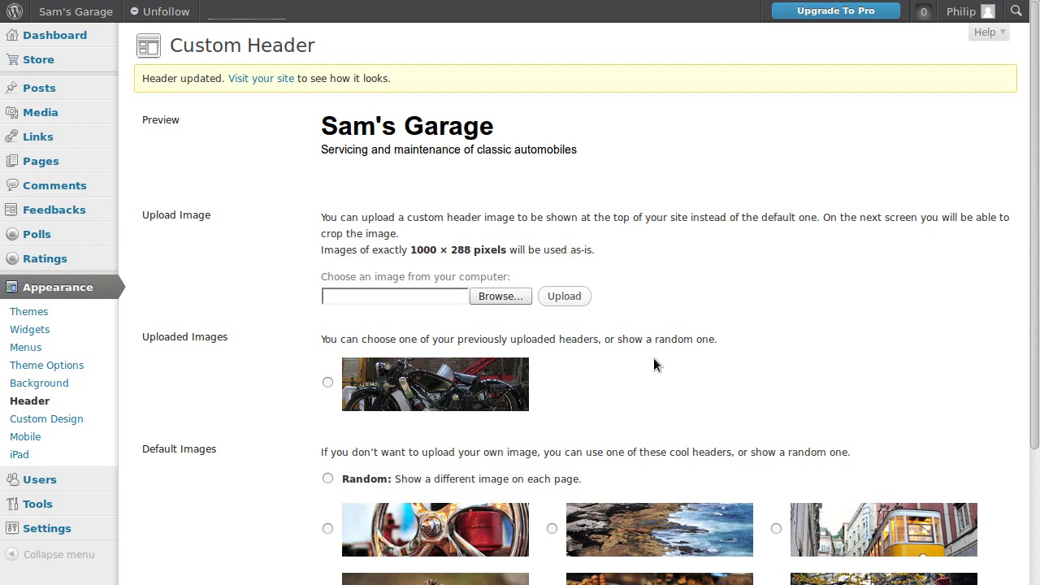
scroll(653, 364, down, 4)
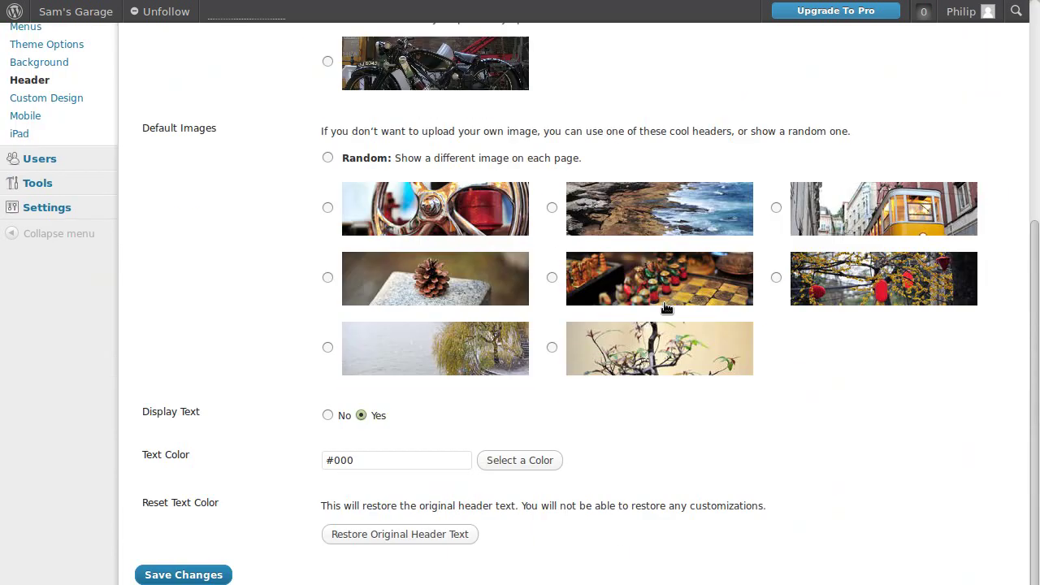
click(200, 573)
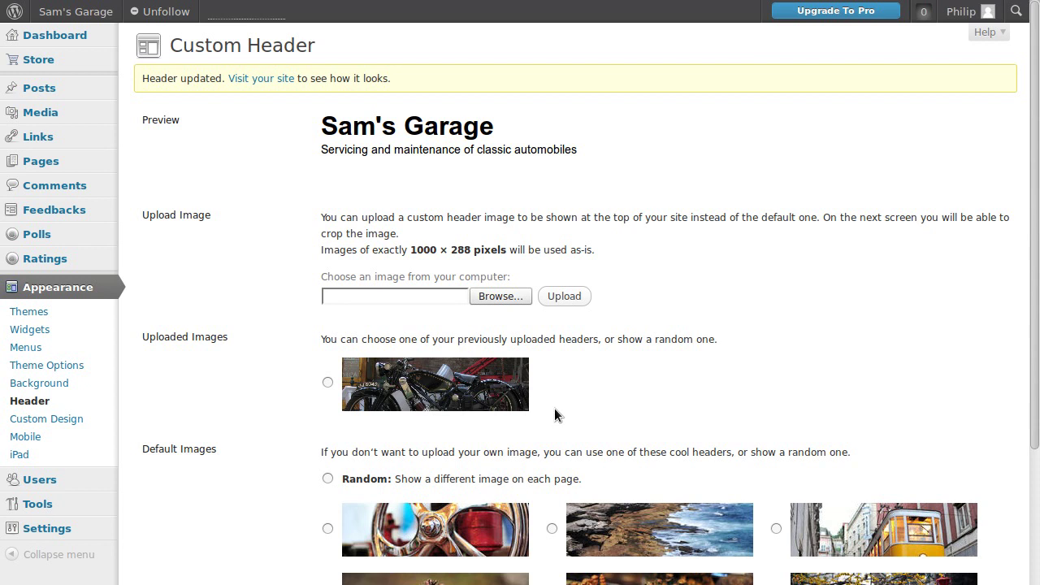
click(261, 78)
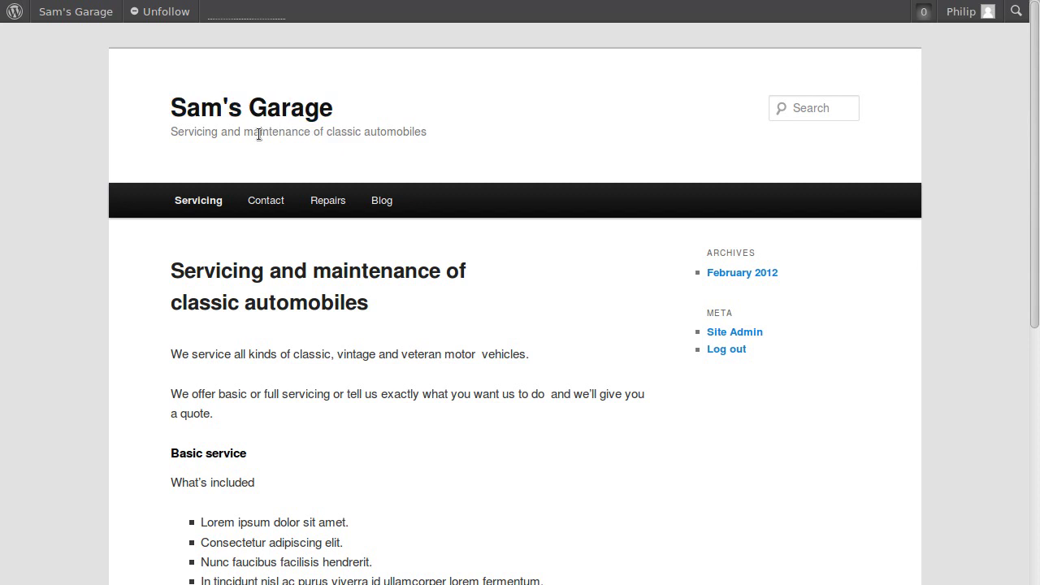
key(alt+Left)
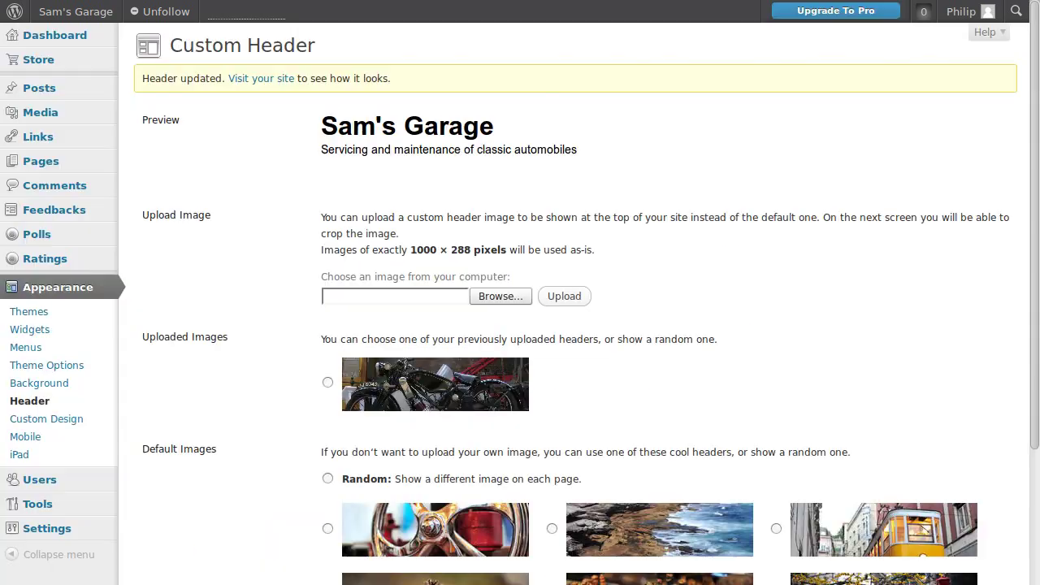
Reopen Header settings, set Display Text to No to hide title and tagline, and save
mouse_move(92, 43)
click(33, 401)
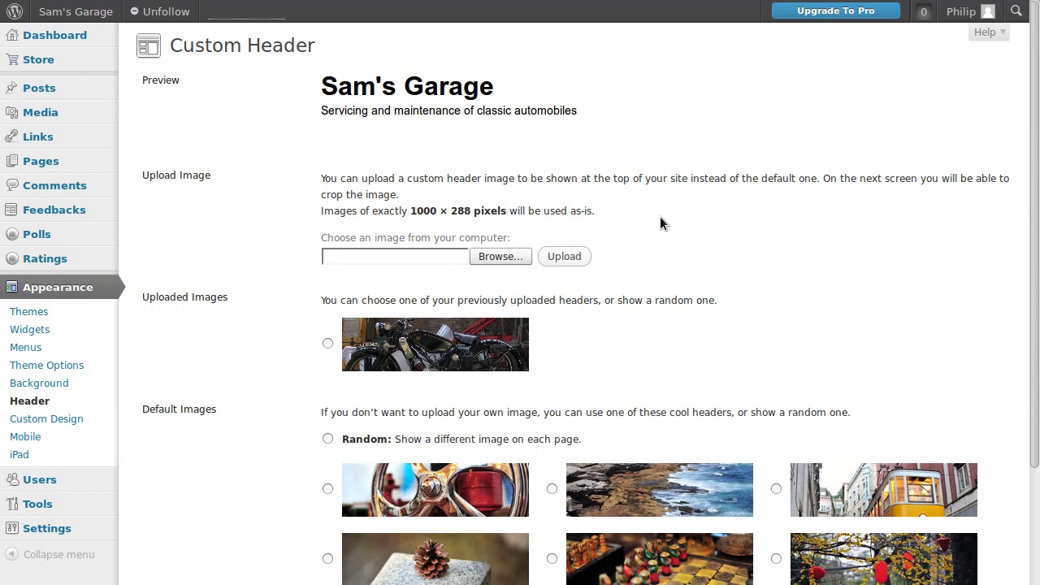
scroll(661, 220, down, 3)
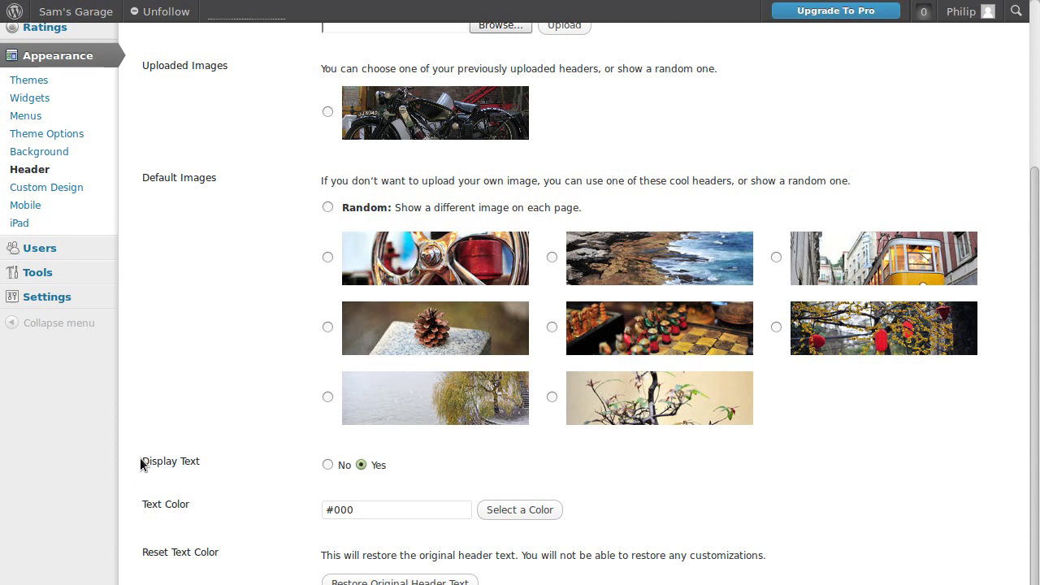
drag(140, 460, 189, 460)
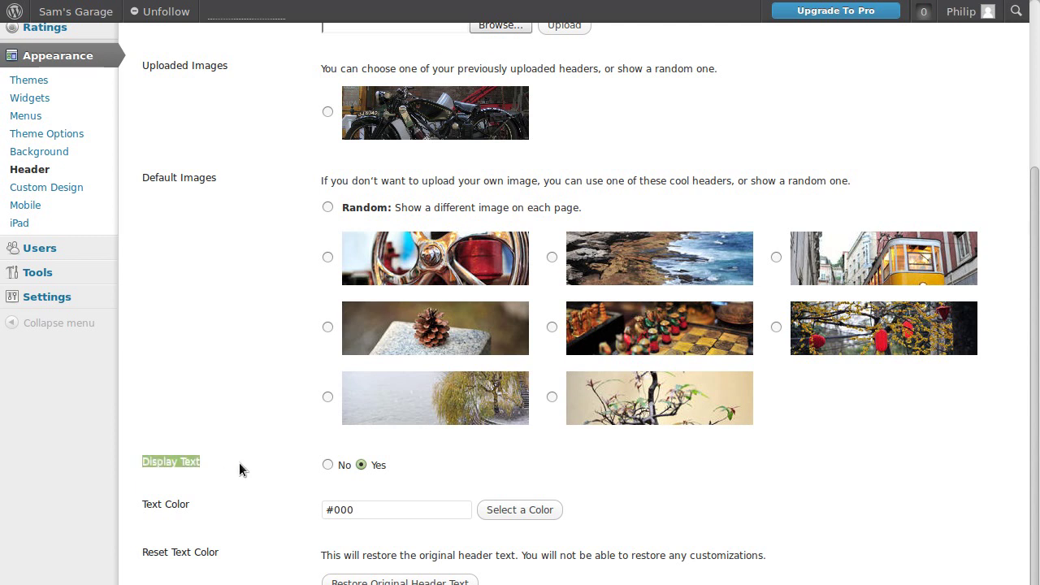
click(362, 464)
click(327, 464)
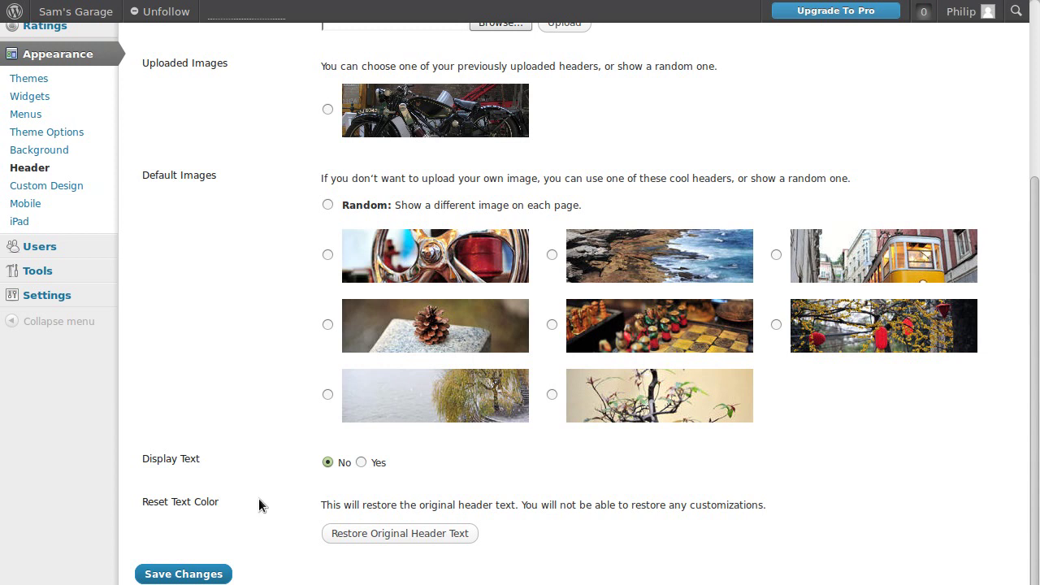
click(184, 574)
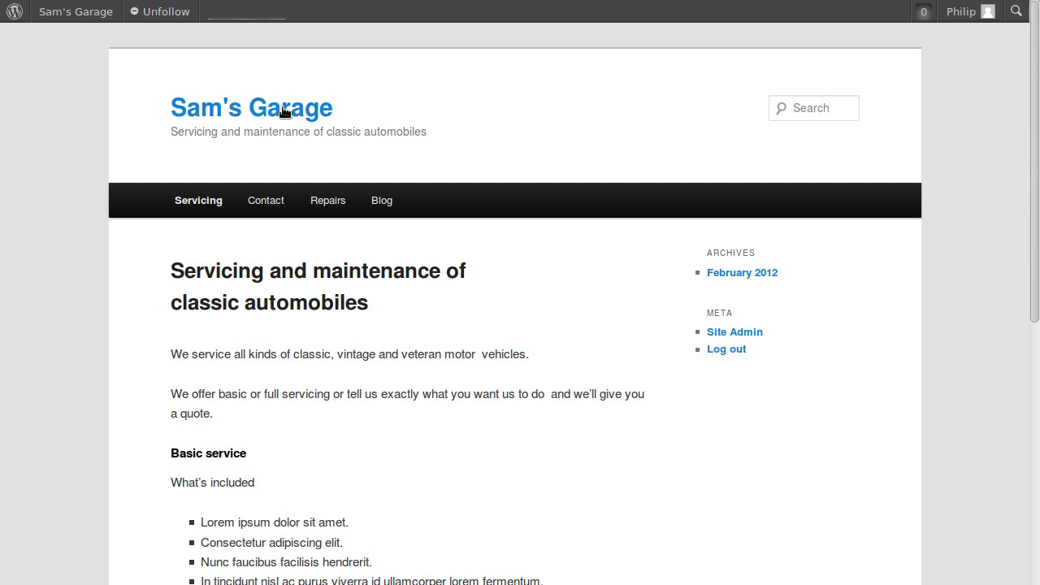
click(283, 109)
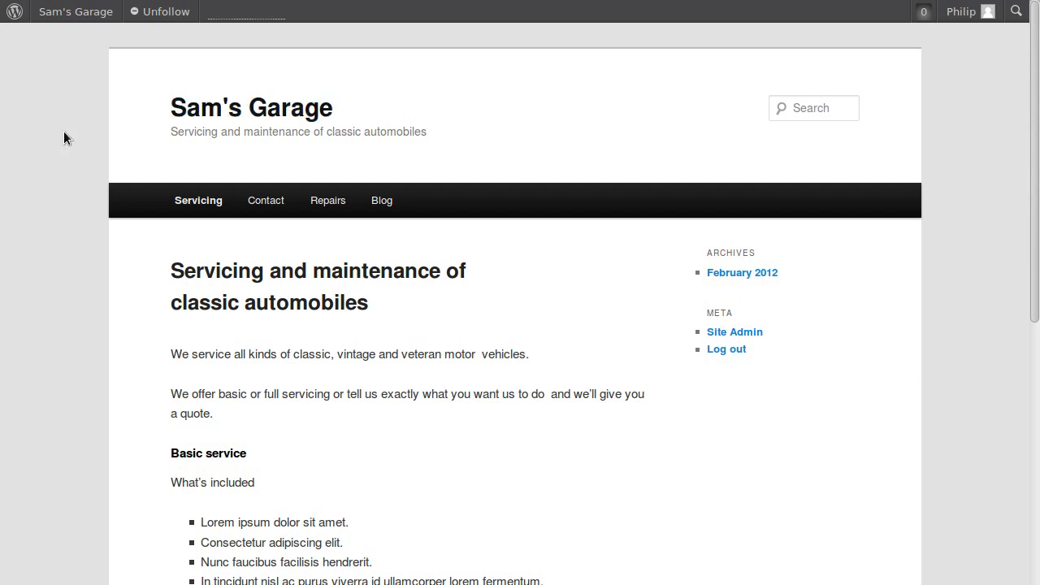
scroll(65, 138, down, 3)
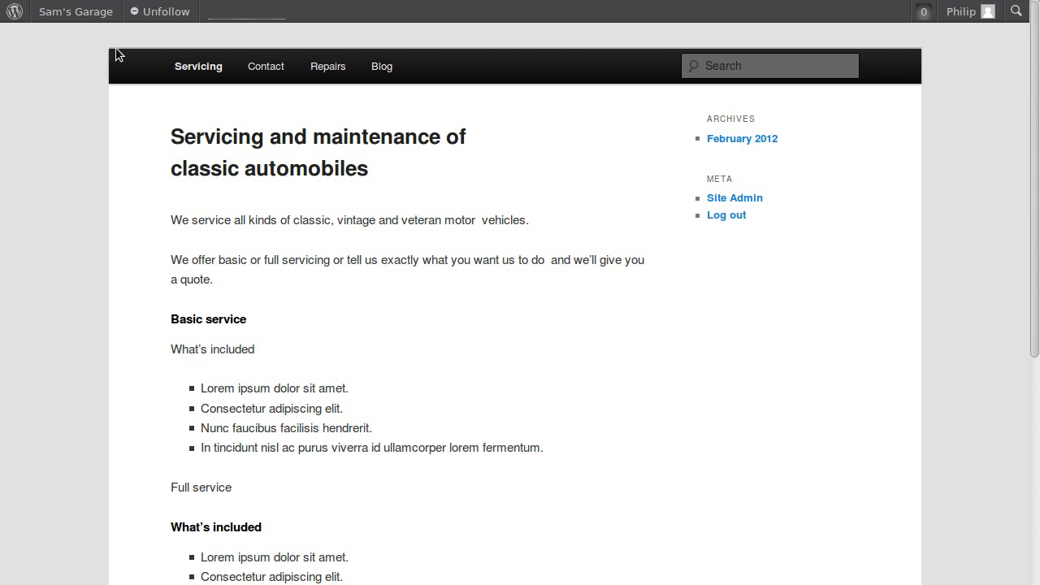
key(alt+Left)
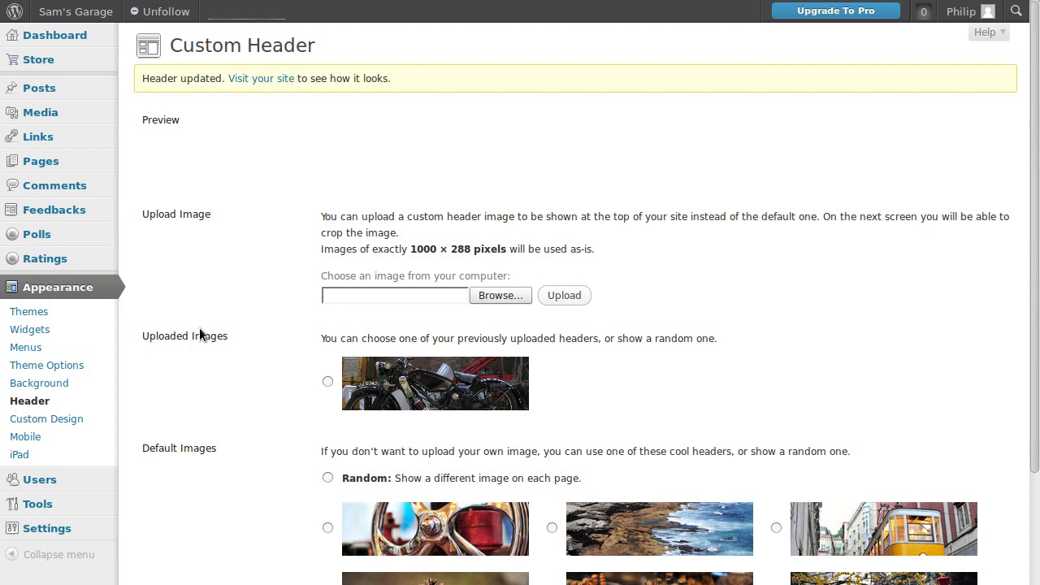
Reselect the uploaded motorcycle photo as the header, save it, and view the public site
scroll(308, 390, down, 2)
click(329, 290)
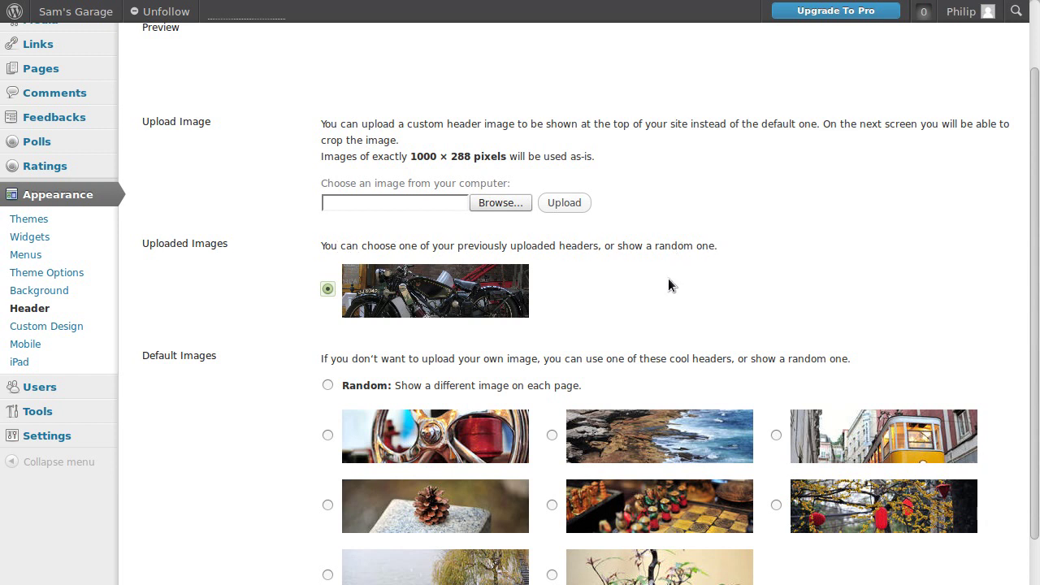
scroll(668, 278, down, 3)
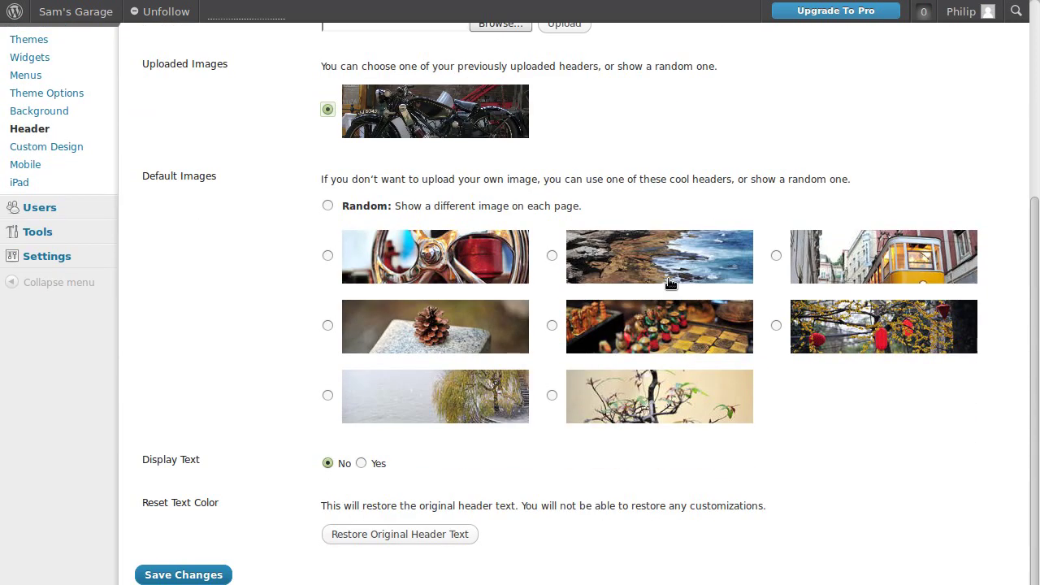
click(195, 572)
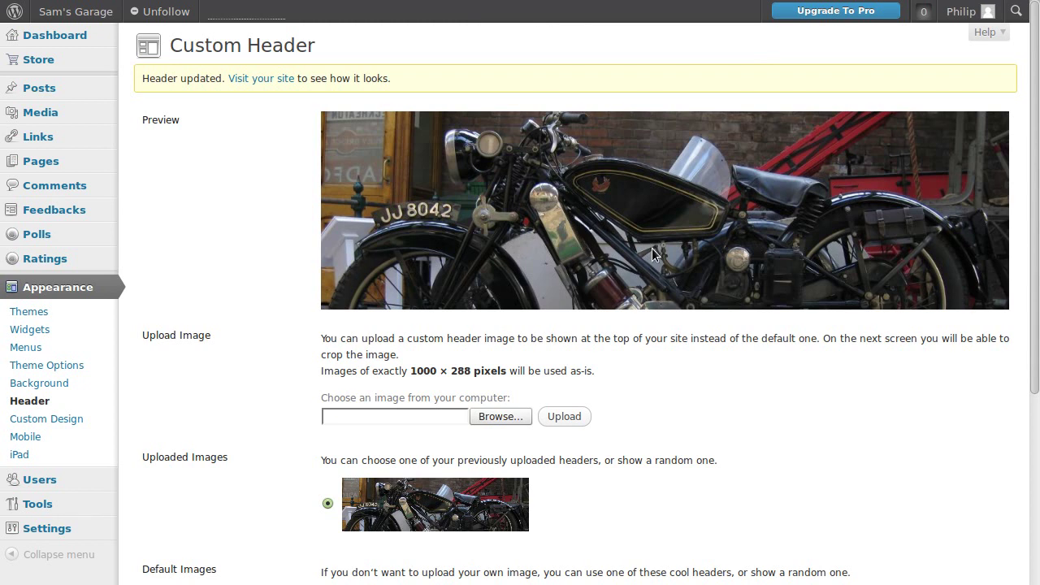
click(513, 0)
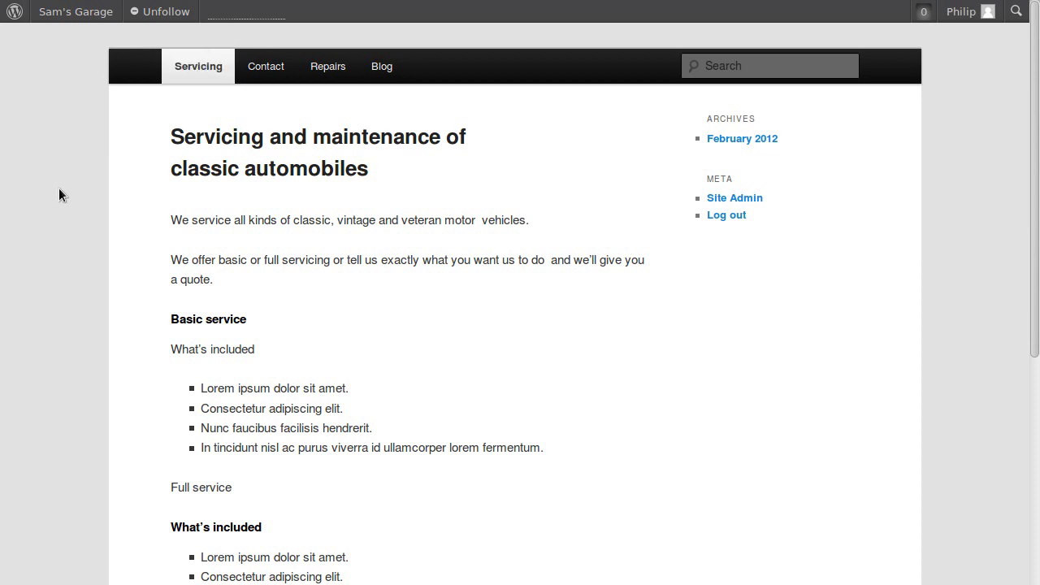
Refresh the Sam's Garage front page with F5 to show the motorcycle header
key(F5)
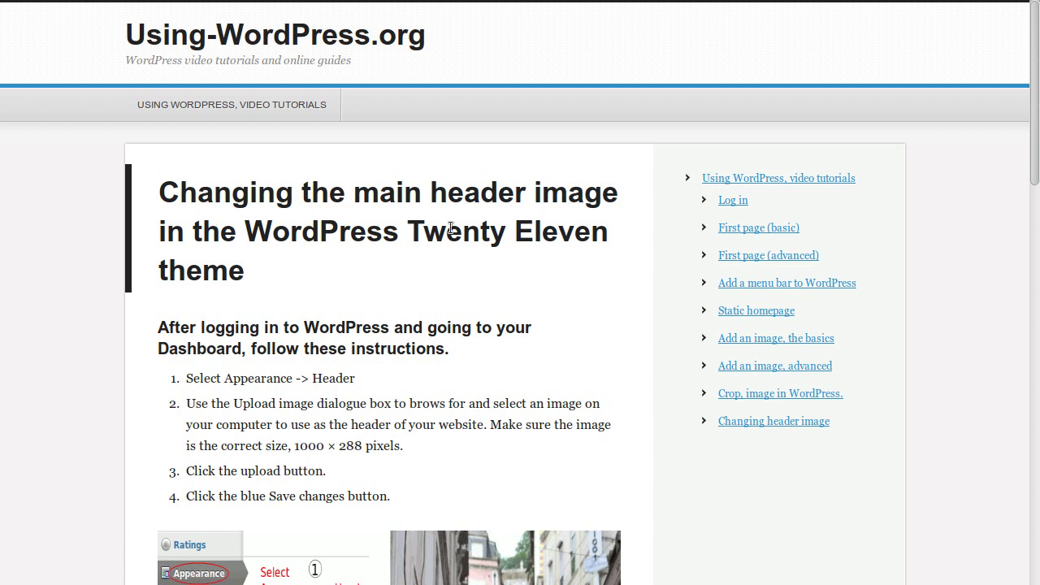
Scroll through the Twenty Eleven header image tutorial steps and back to the top
scroll(348, 327, down, 6)
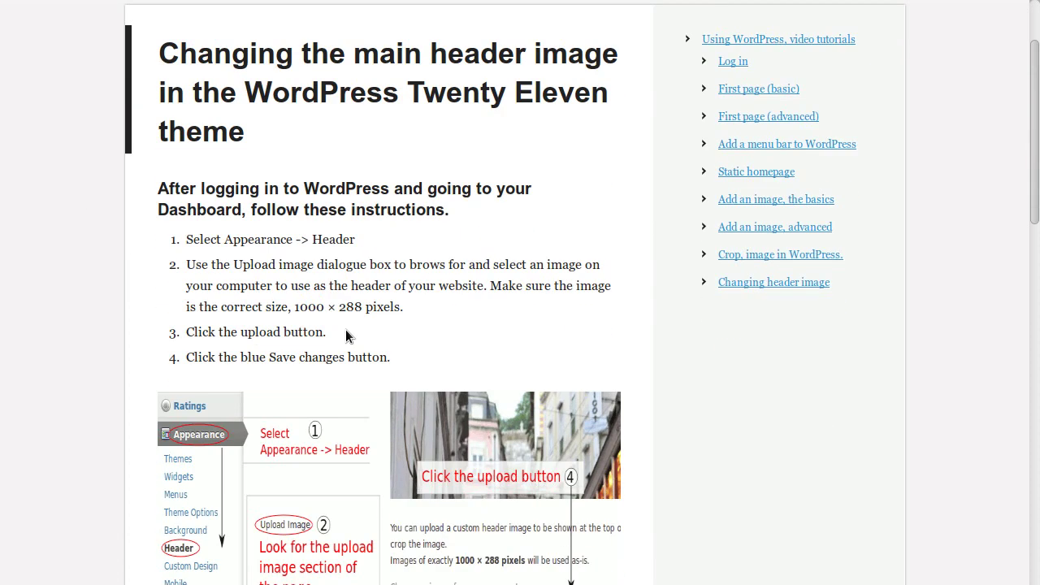
scroll(346, 330, down, 2)
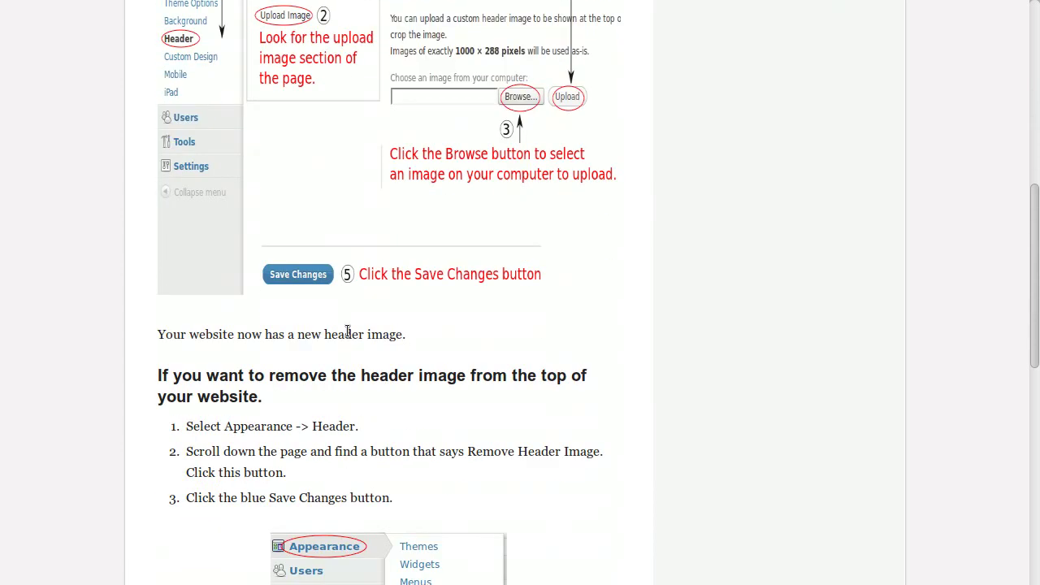
scroll(345, 329, up, 8)
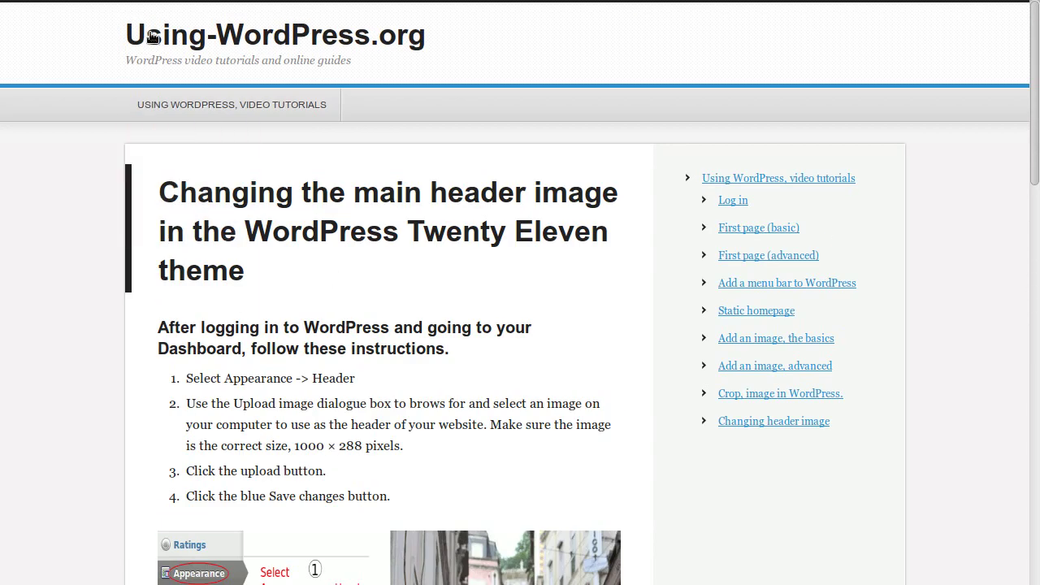